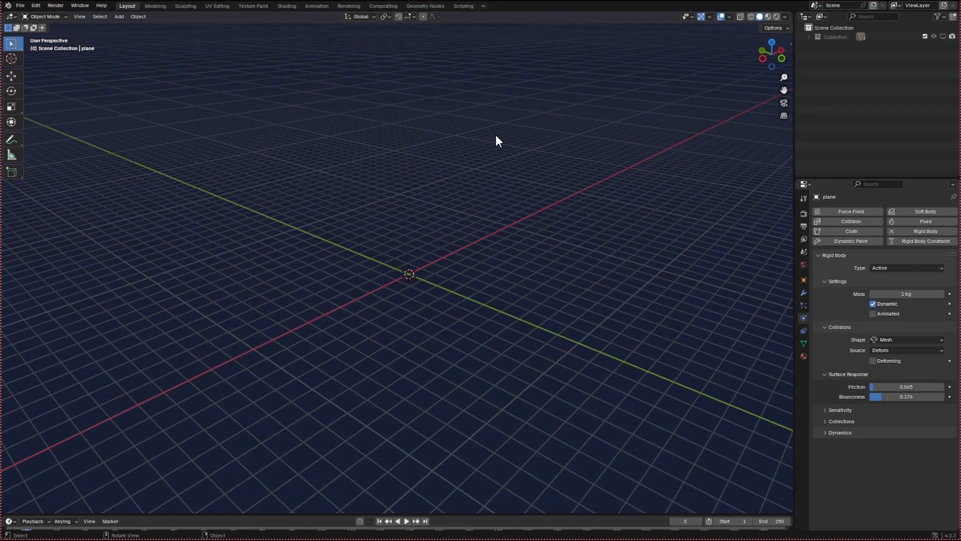
- Add a plane mesh at the world origin and scale it up by a factor of 10
key("shift+a")
mouse_move(465, 261)
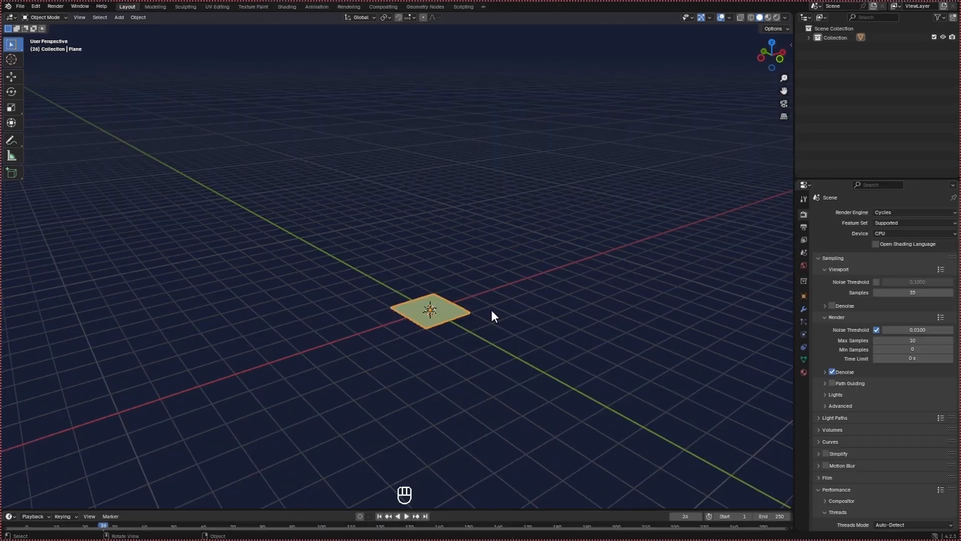
type("s")
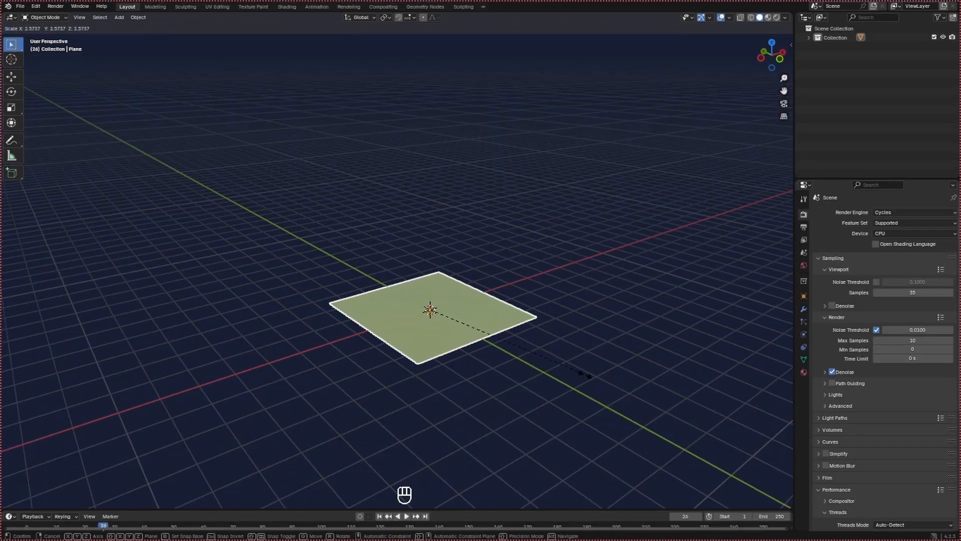
type("10")
key("Return")
scroll(444, 314, "down", 4)
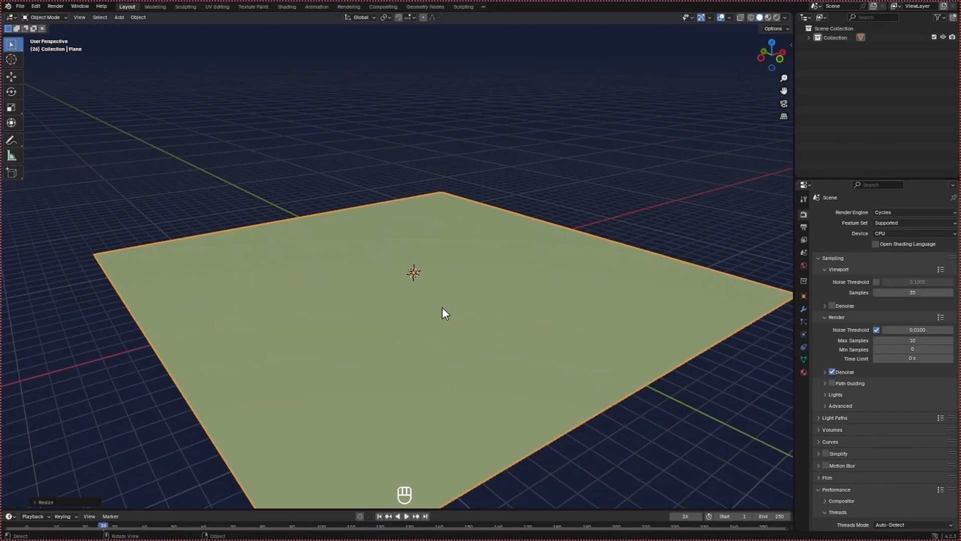
scroll(467, 316, "down", 1)
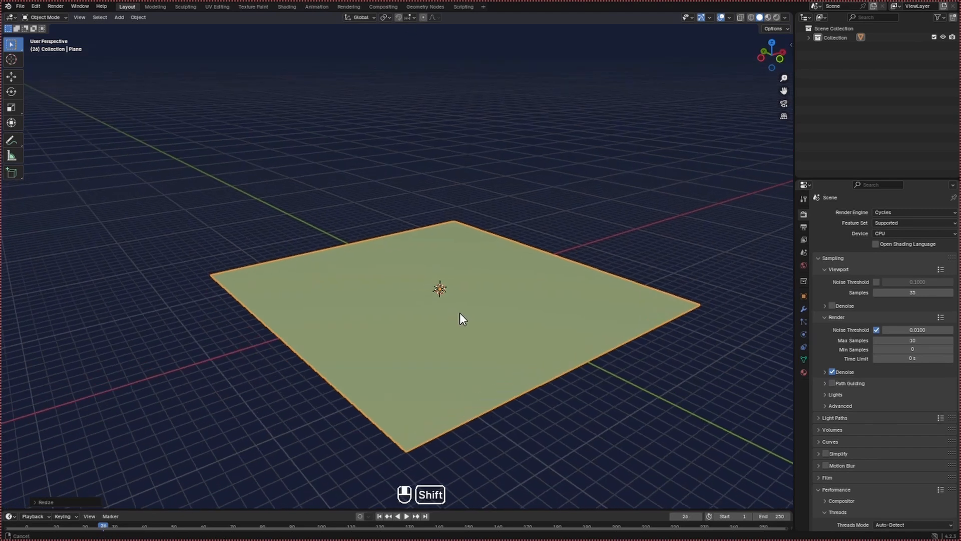
- Subdivide the whole plane into a dense grid by raising the number of cuts
key("Tab")
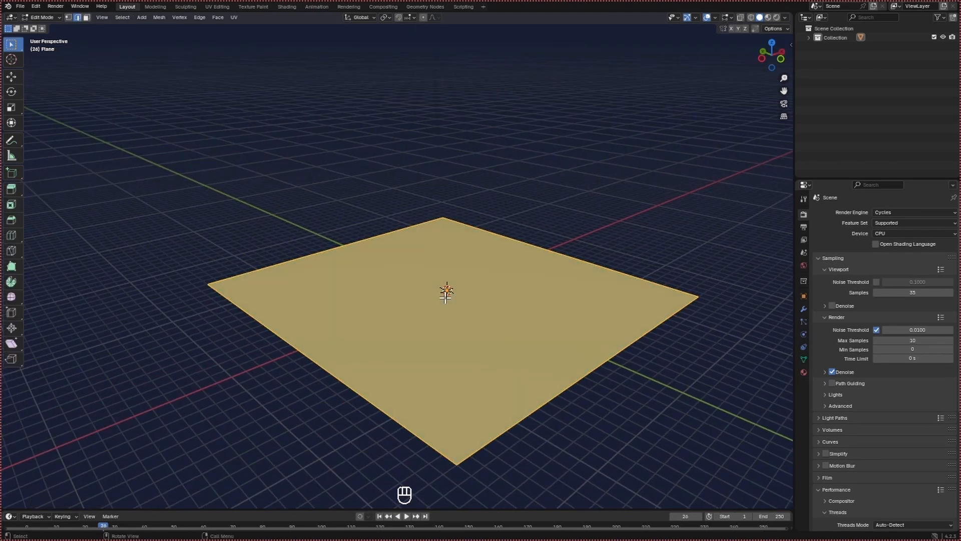
right_click(445, 296)
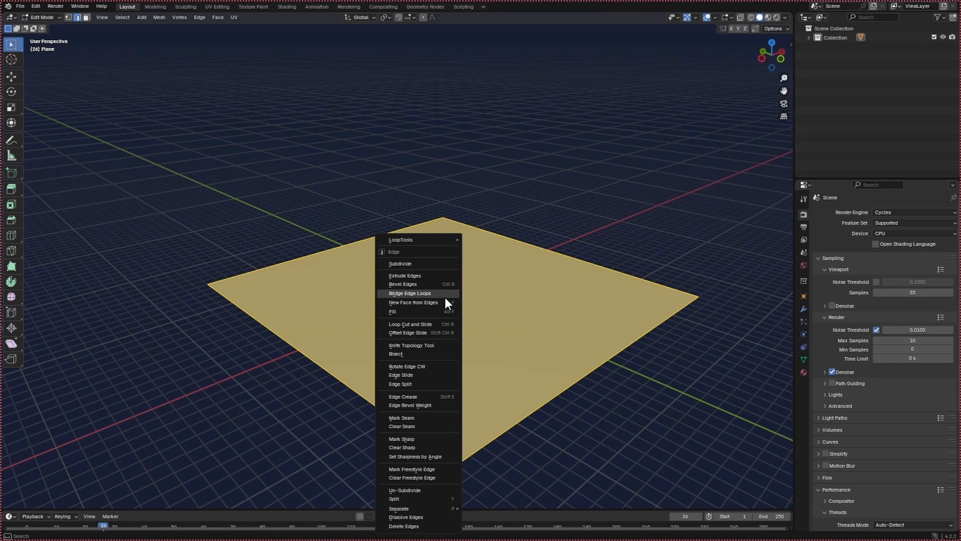
left_click(424, 262)
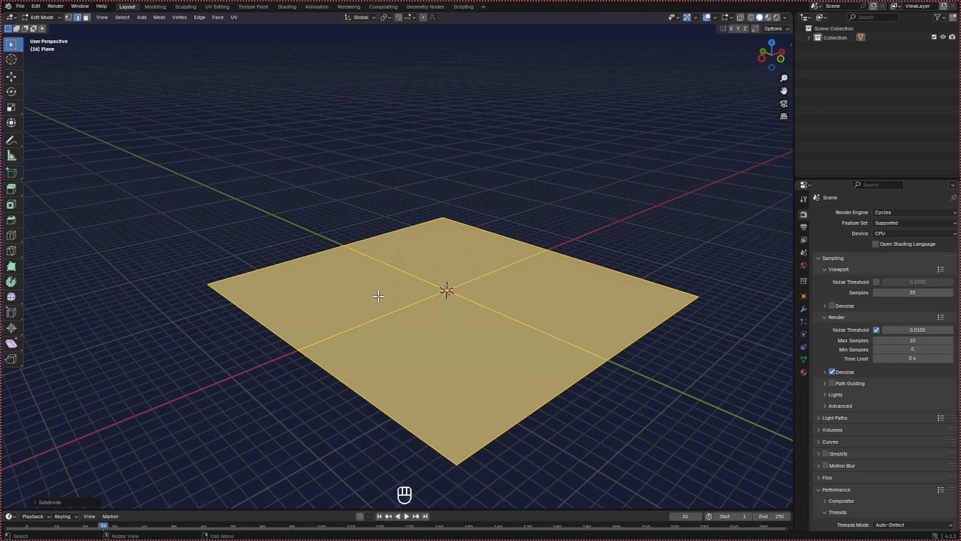
left_click(33, 501)
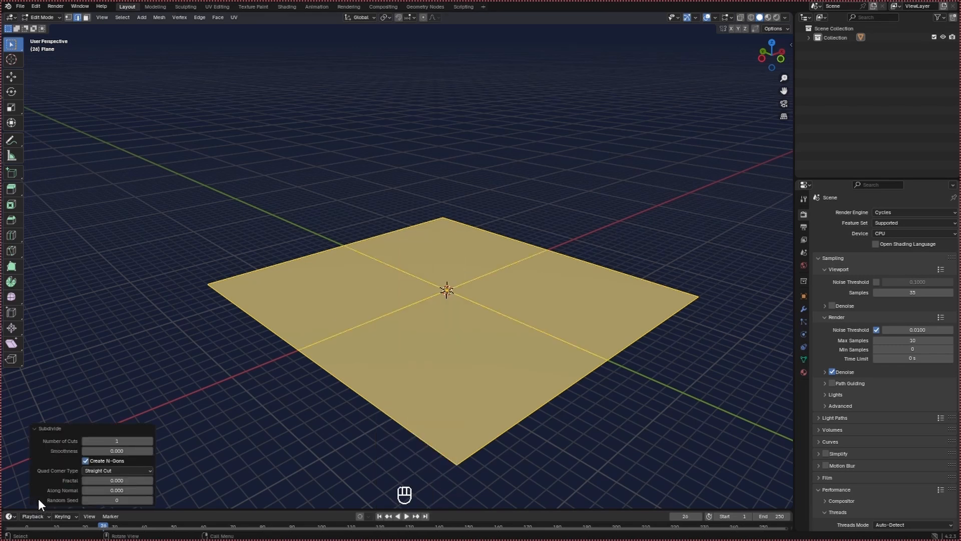
left_click(111, 440)
key("Return")
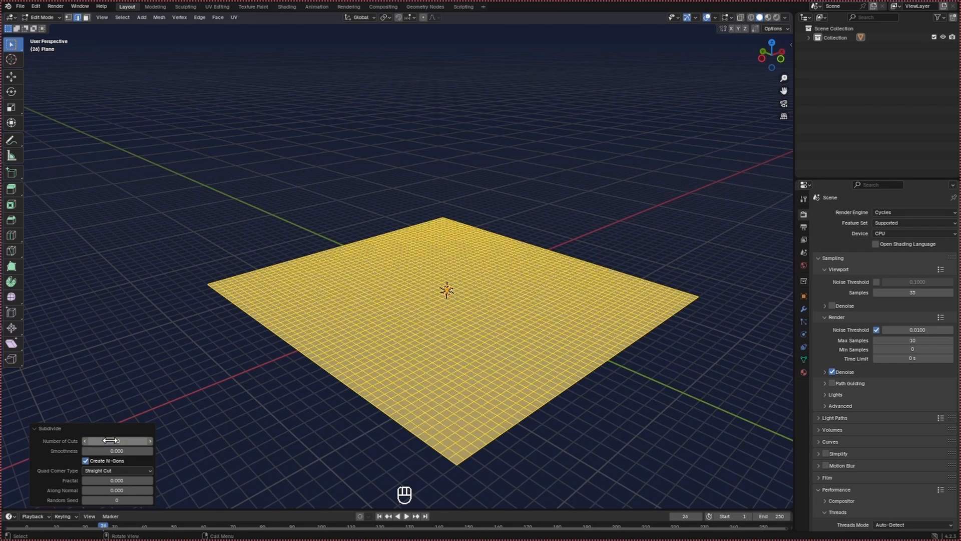
left_click(156, 346)
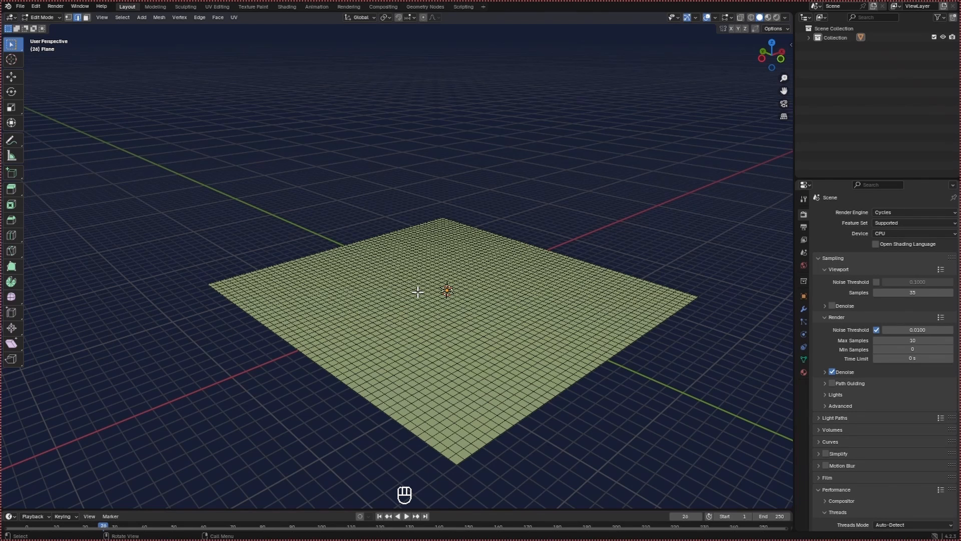
- Add a UV sphere at the plane's centre and scale it up by about 2.19
key("shift+a")
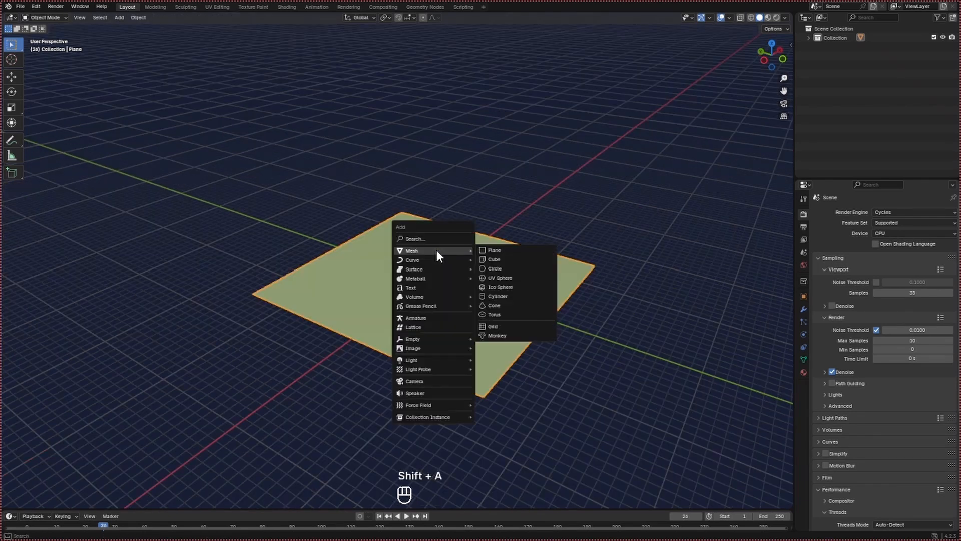
left_click(500, 277)
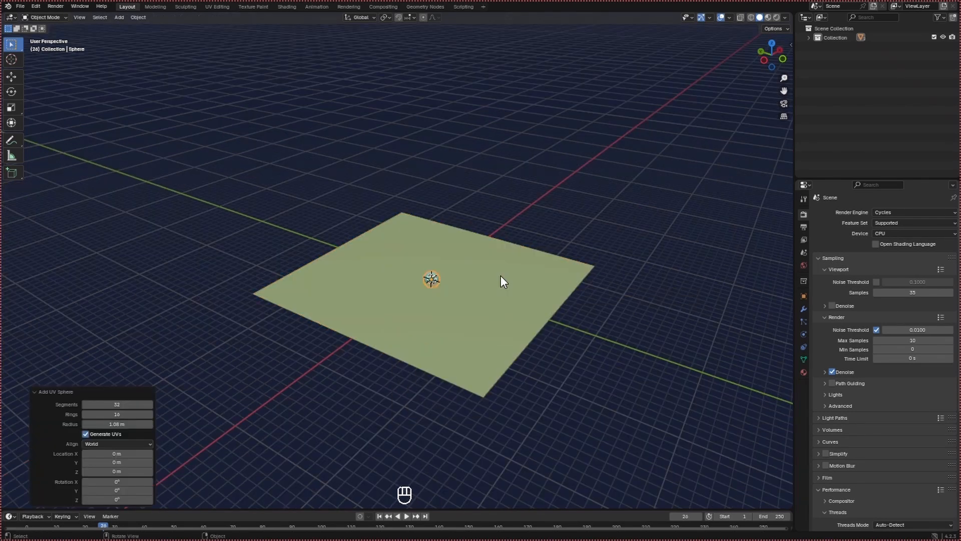
left_click(439, 280)
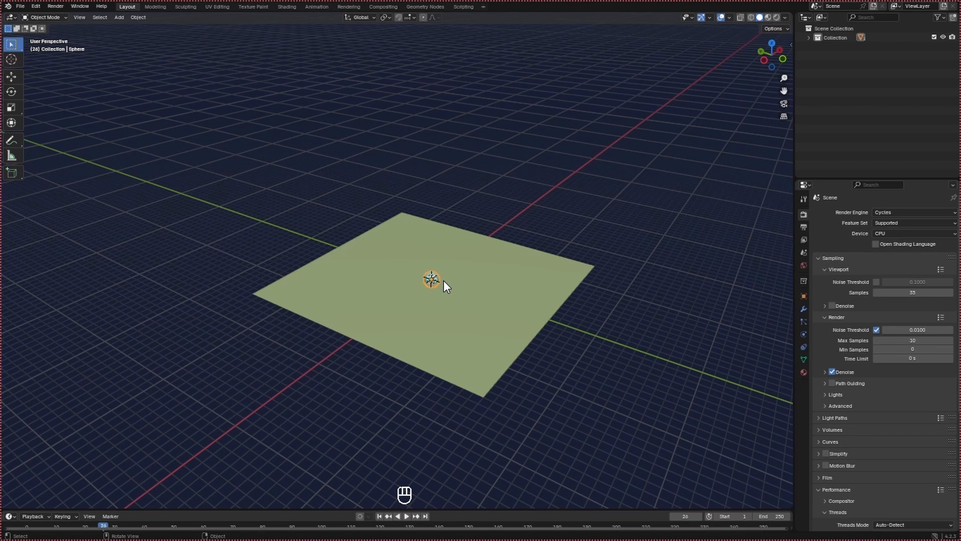
key("s")
left_click(456, 289)
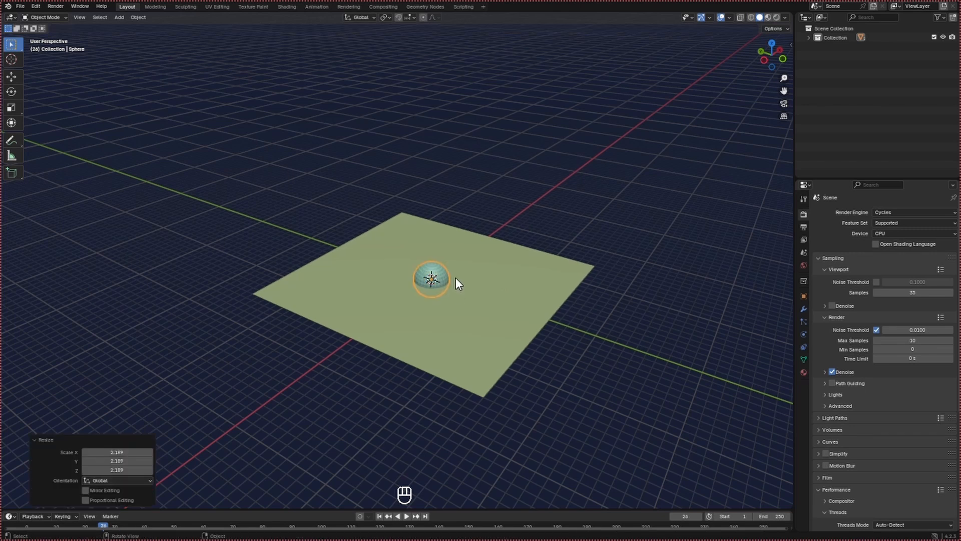
- Raise the sphere along Z well above the plane and shade it smooth
key("g")
key("z")
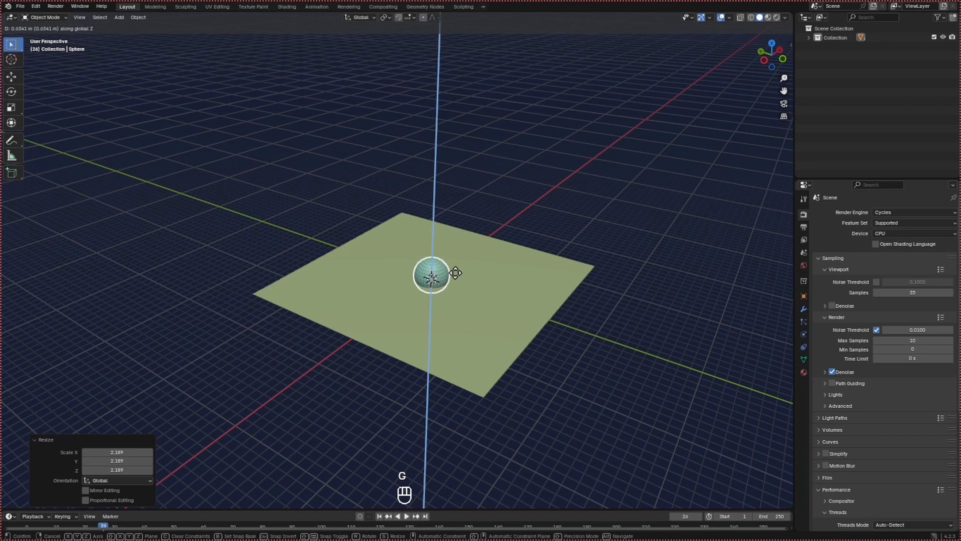
left_click(470, 176)
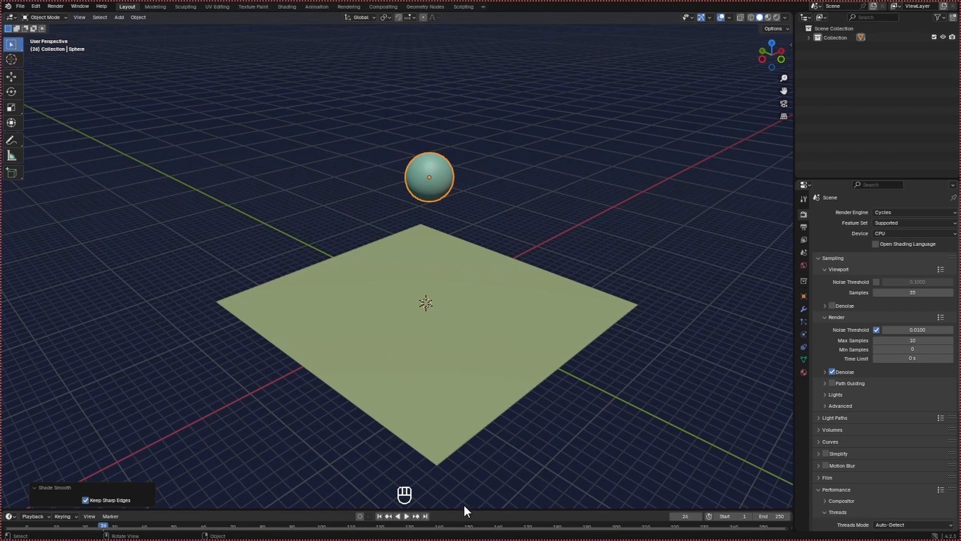
- Enlarge the timeline and insert a Location keyframe for the raised sphere at frame 1
left_click_drag(480, 509, 480, 473)
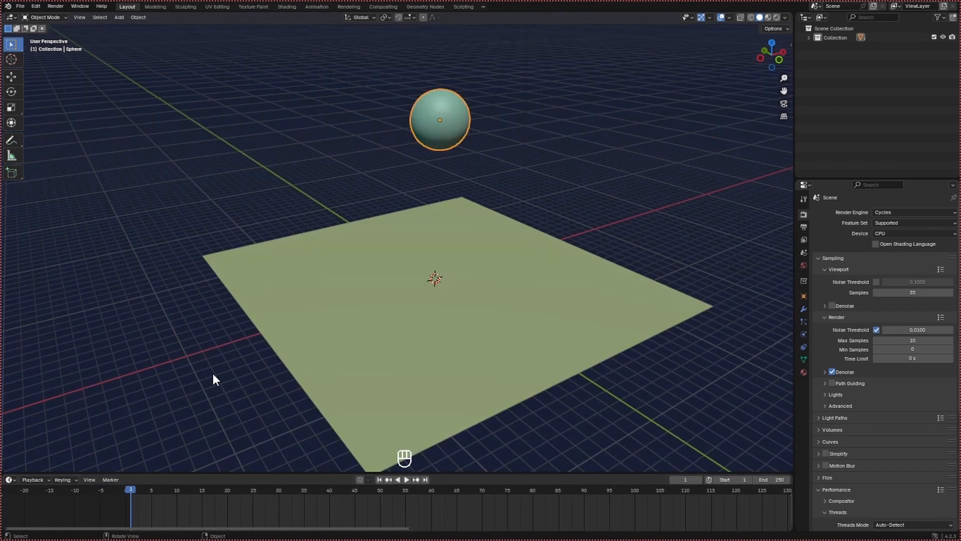
key("k")
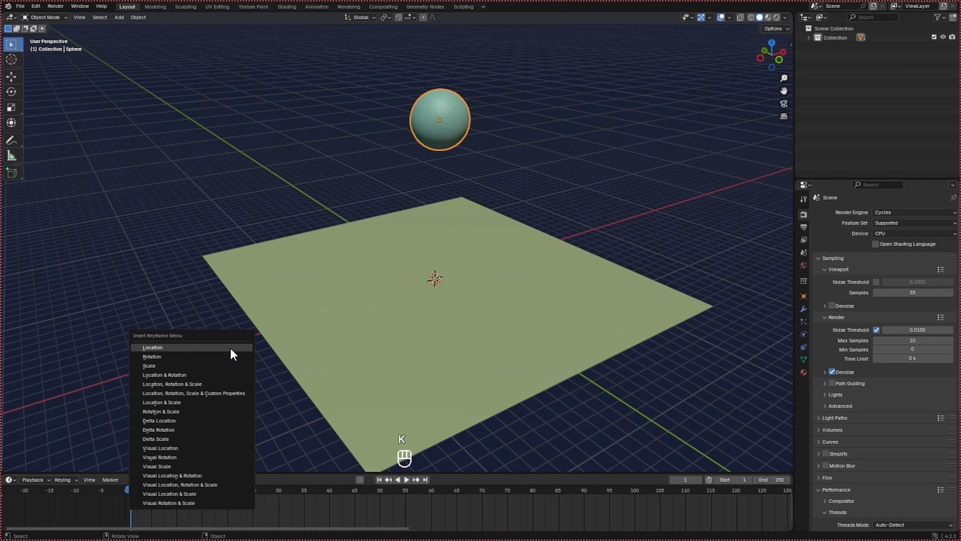
left_click(230, 349)
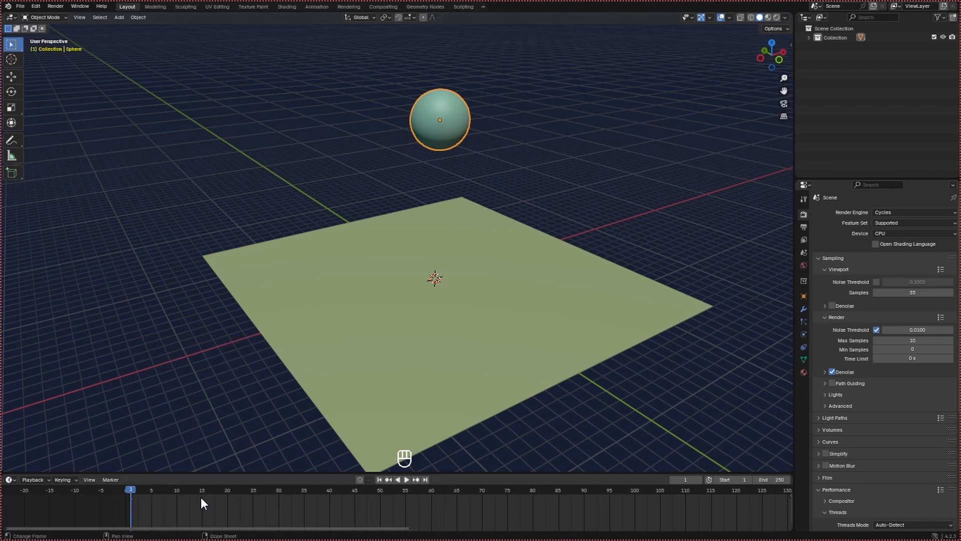
- At frame 10, move the sphere about 14.2 m down along Z into the plane and insert a Location keyframe
left_click(177, 491)
key("g")
key("z")
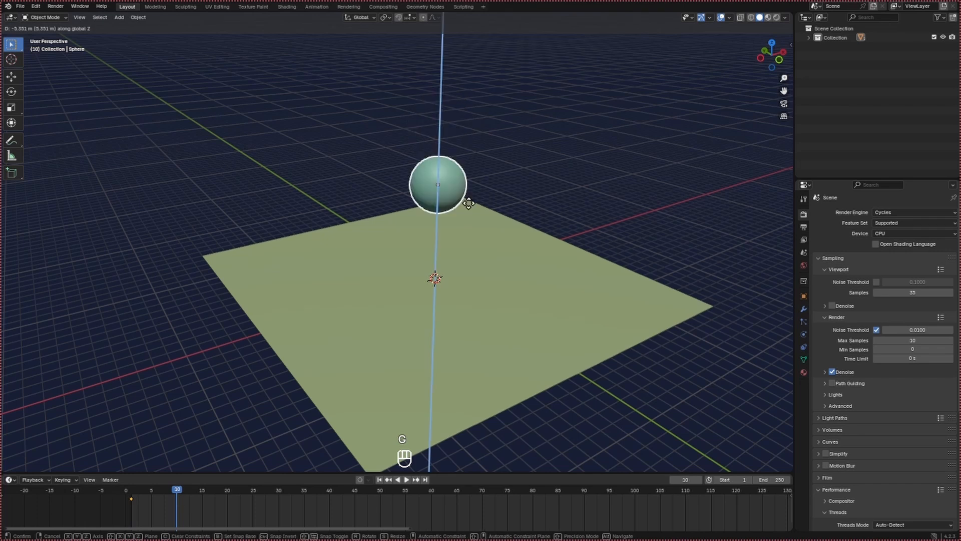
left_click(485, 285)
key("k")
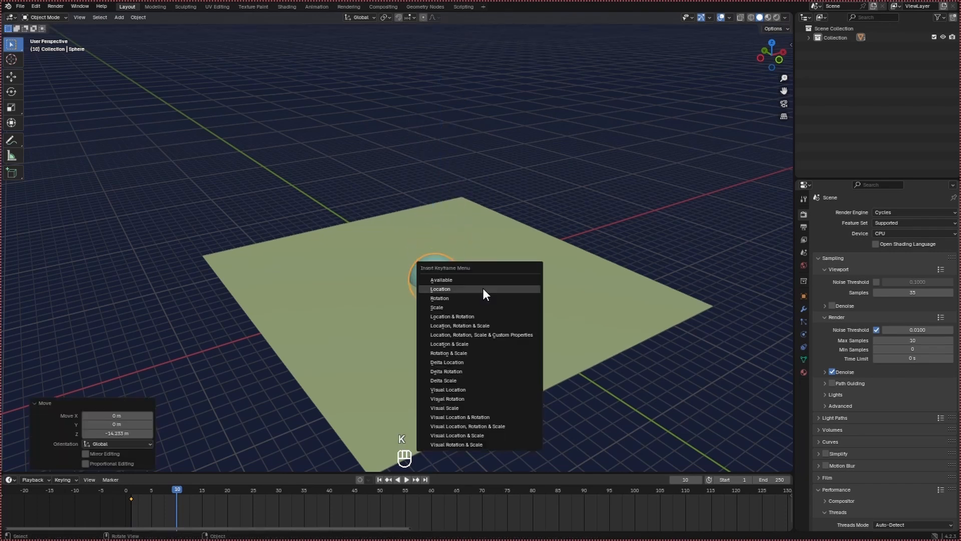
left_click(476, 288)
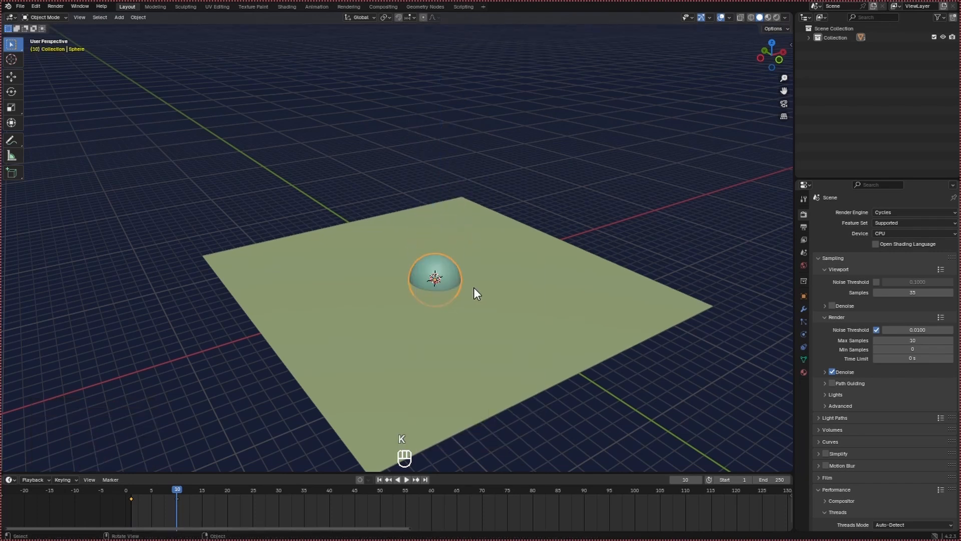
- Make the sphere's keyframed motion cyclic with the F-Curve extrapolation options and play the animation
left_click_drag(201, 509, 104, 486)
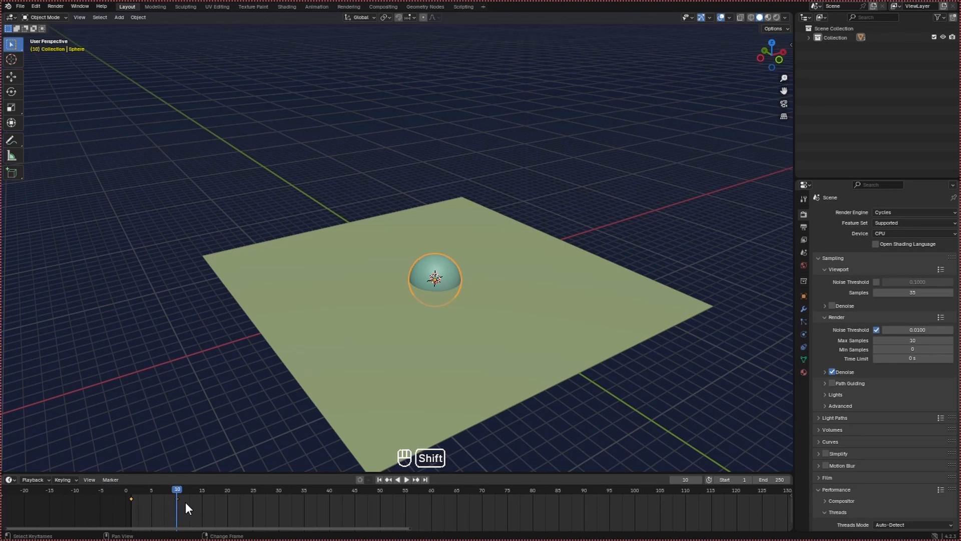
key("shift+e")
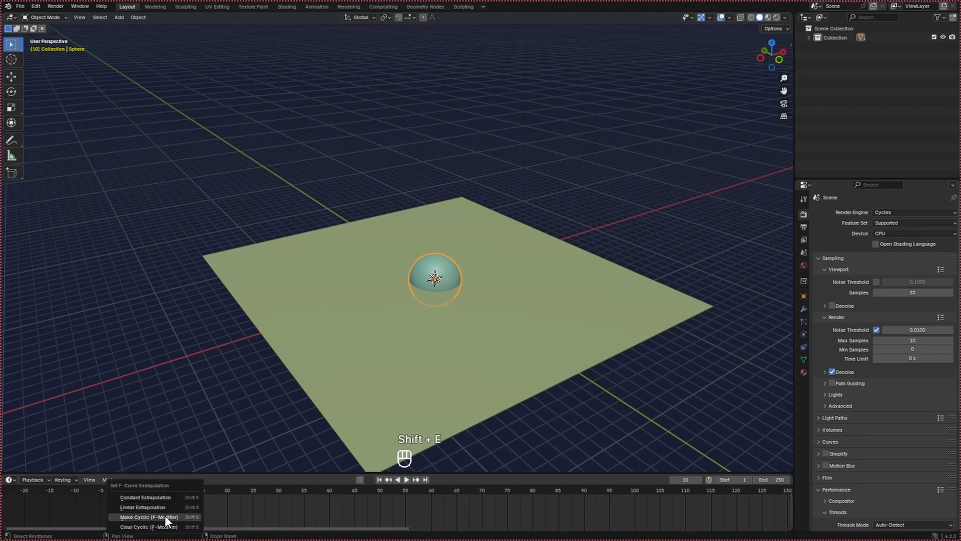
left_click(164, 515)
key("space")
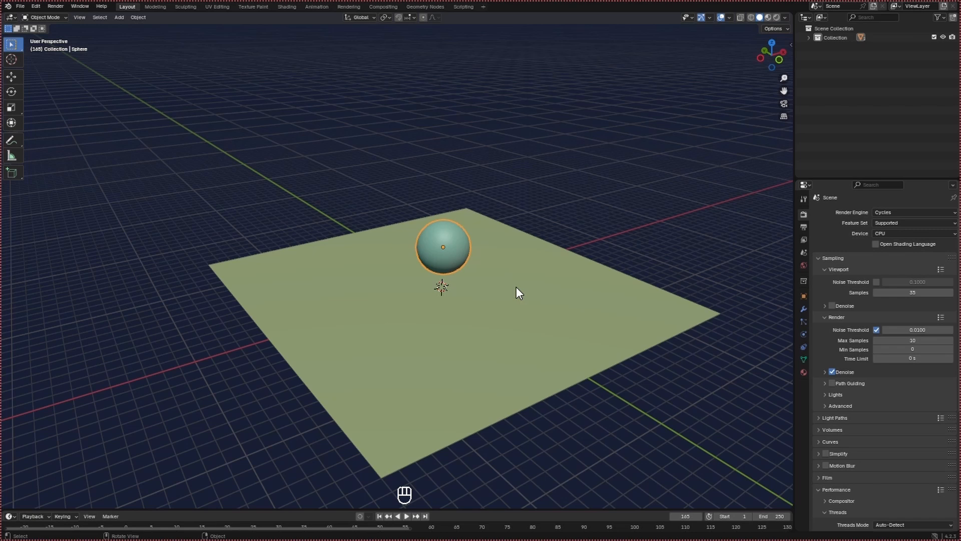
- Enable Dynamic Paint physics on the plane with type Canvas and add the canvas
left_click(473, 333)
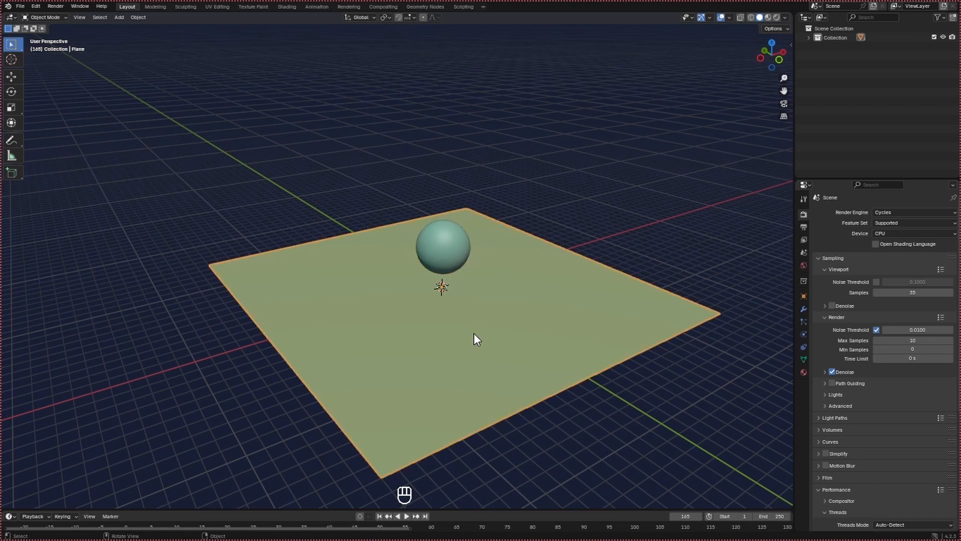
left_click(804, 334)
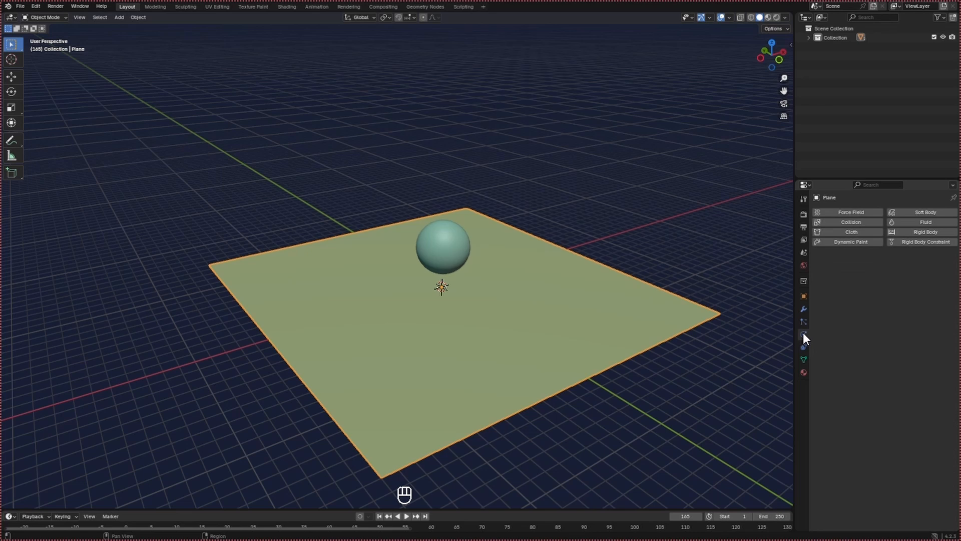
left_click(845, 242)
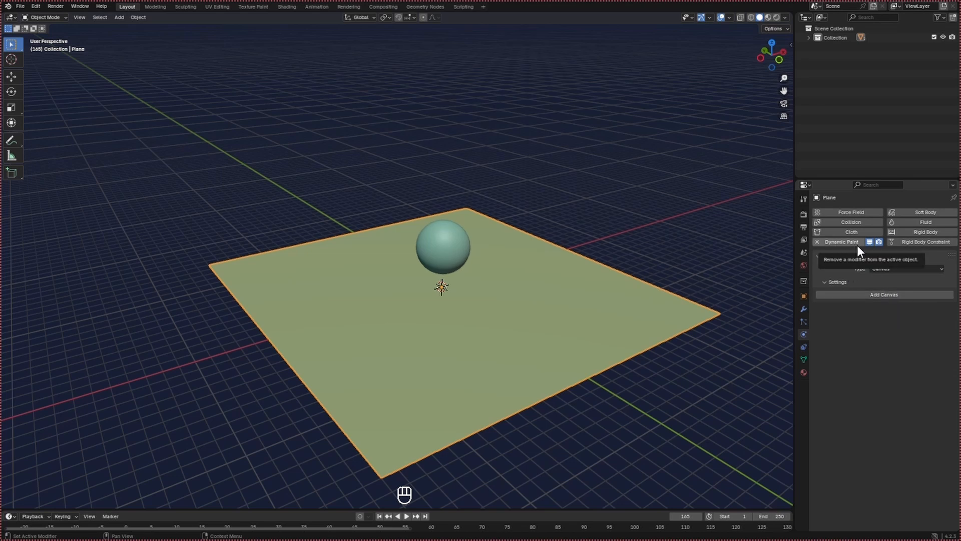
left_click(894, 269)
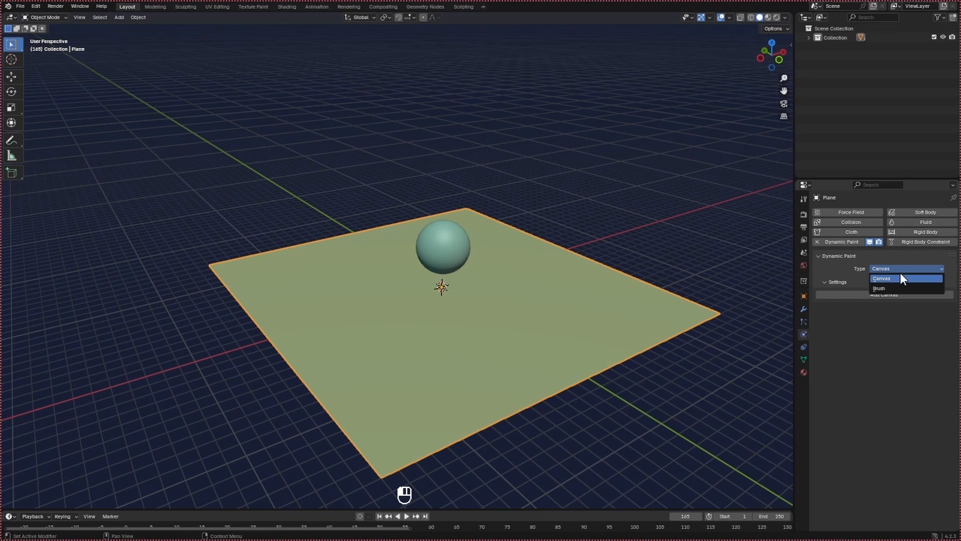
left_click(900, 273)
left_click(890, 296)
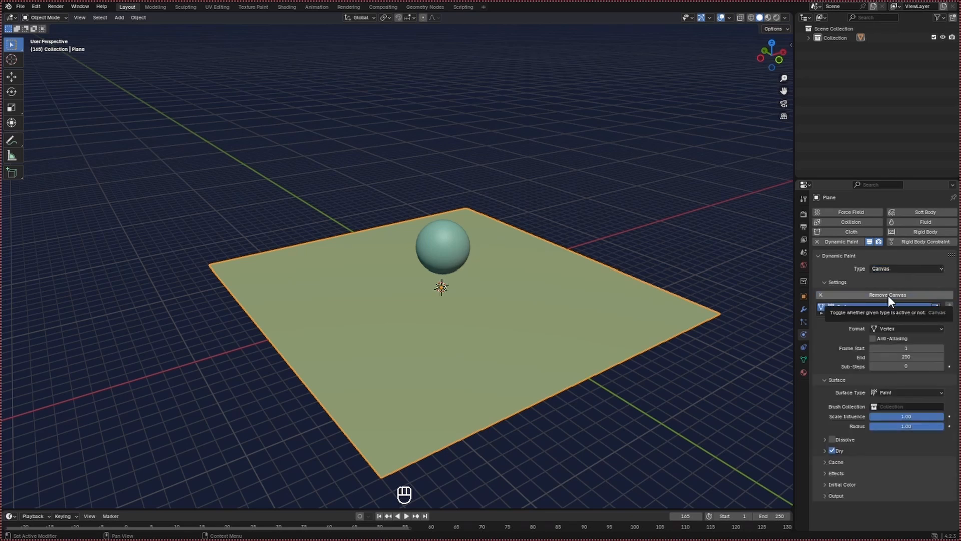
- Enable Dynamic Paint physics on the sphere with type Brush and add the brush
left_click(455, 244)
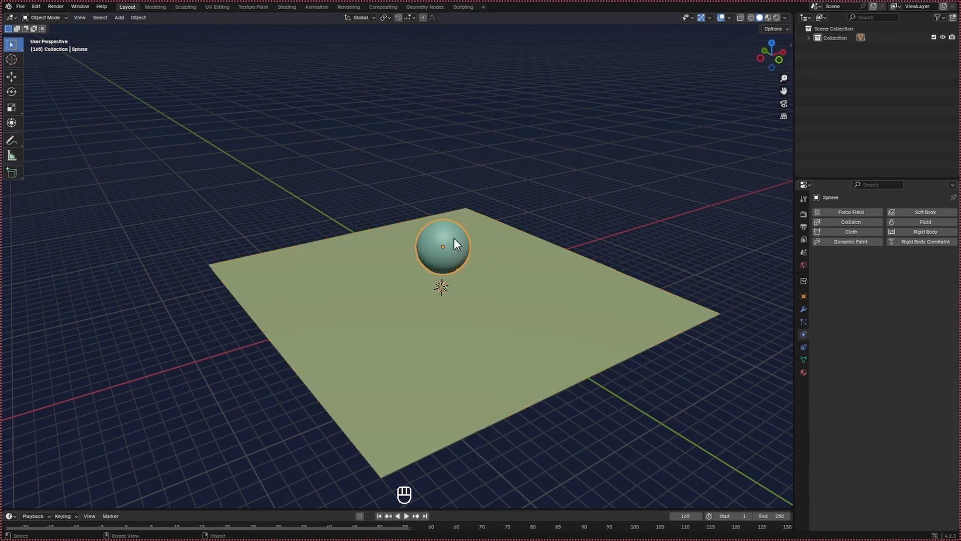
left_click(830, 241)
left_click(880, 266)
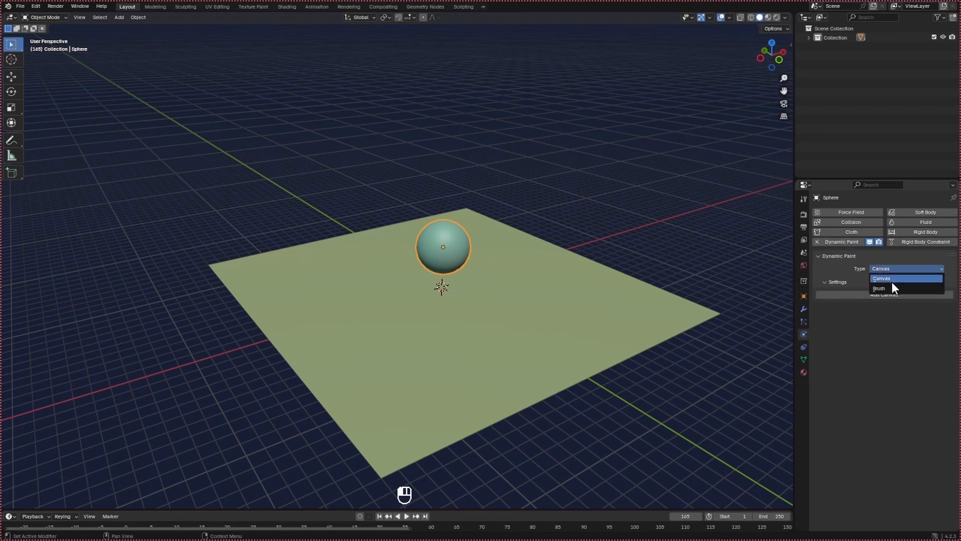
left_click(891, 283)
left_click(887, 294)
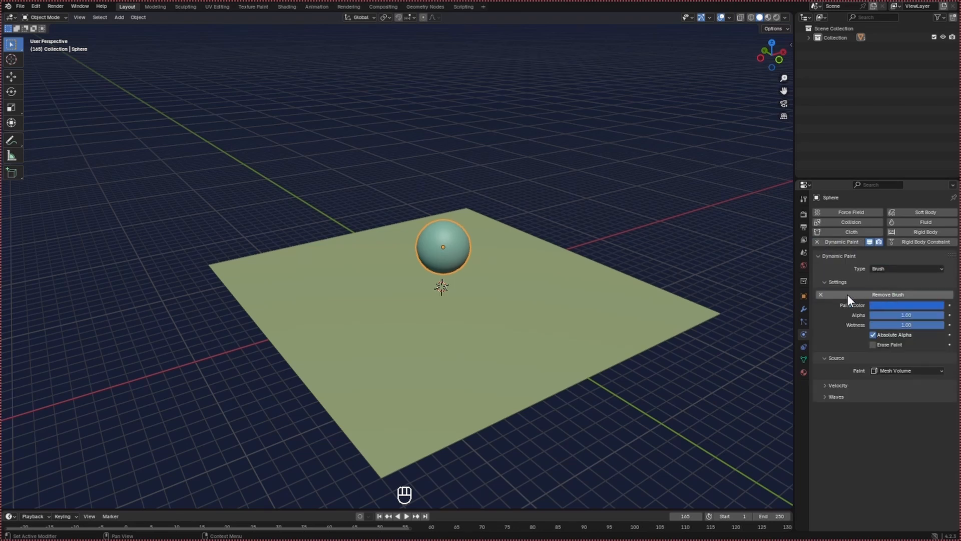
- Set the plane's canvas surface type to Waves and the wave speed to 2
left_click(685, 307)
left_click(896, 392)
left_click(889, 433)
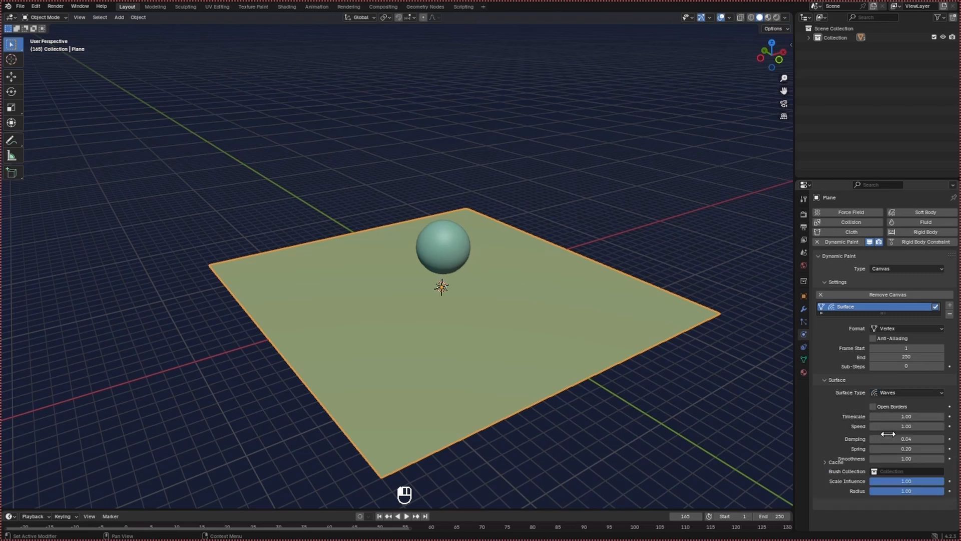
left_click(903, 426)
type("2")
key("Return")
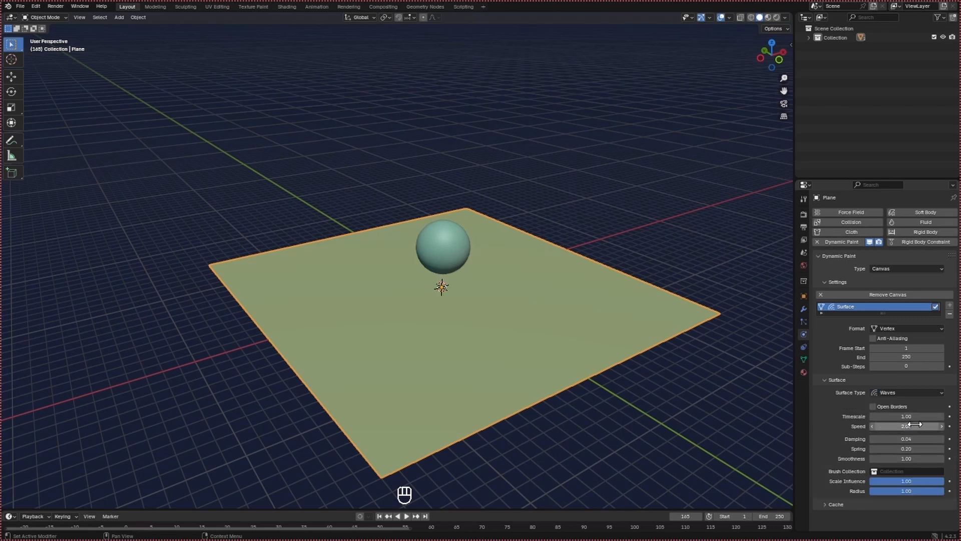
- Set the timescale of the plane's wave surface to 2 and its damping to 0.05
left_click(910, 416)
type("2")
key("Return")
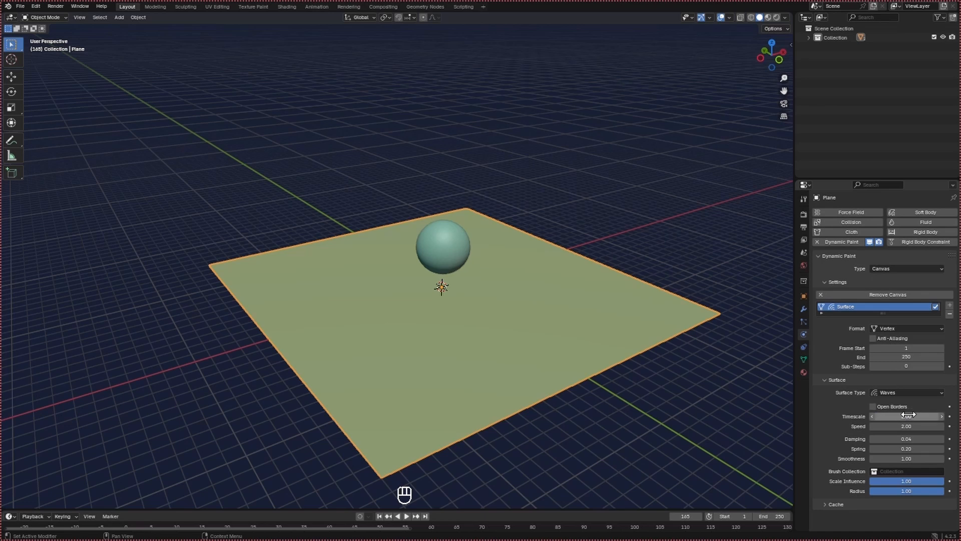
left_click(925, 439)
key("BackSpace")
type("0.05")
key("Return")
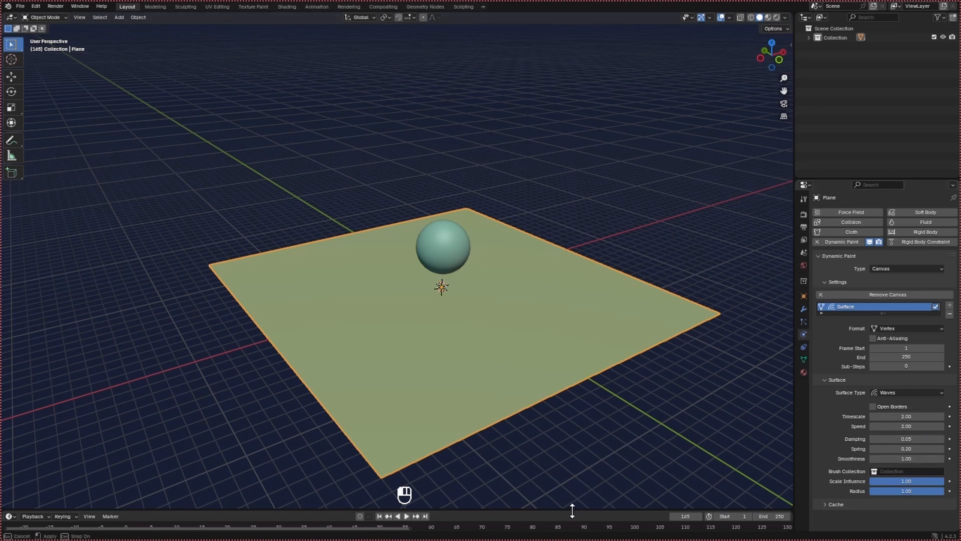
- Enlarge the timeline area, return to frame 1 and play the wave simulation
left_click_drag(572, 510, 506, 482)
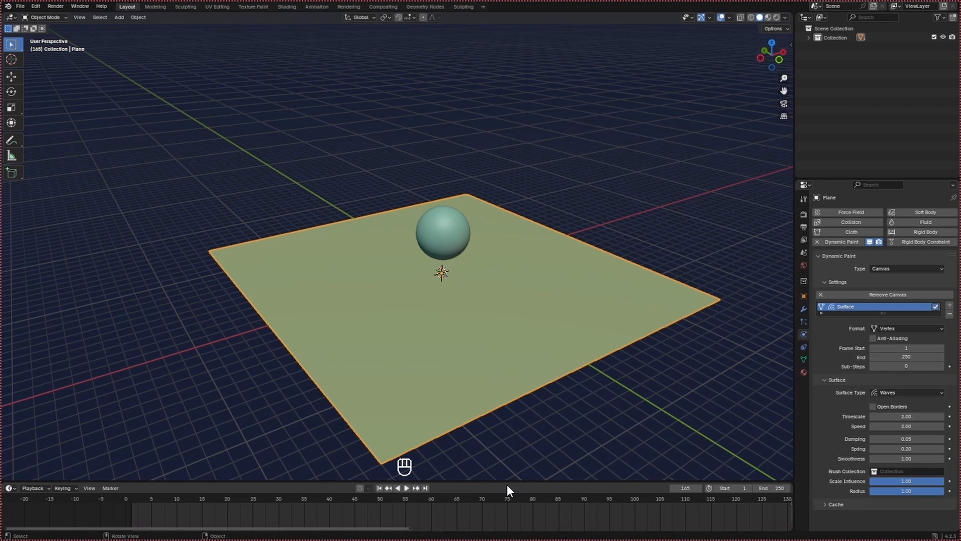
left_click(129, 497)
key("space")
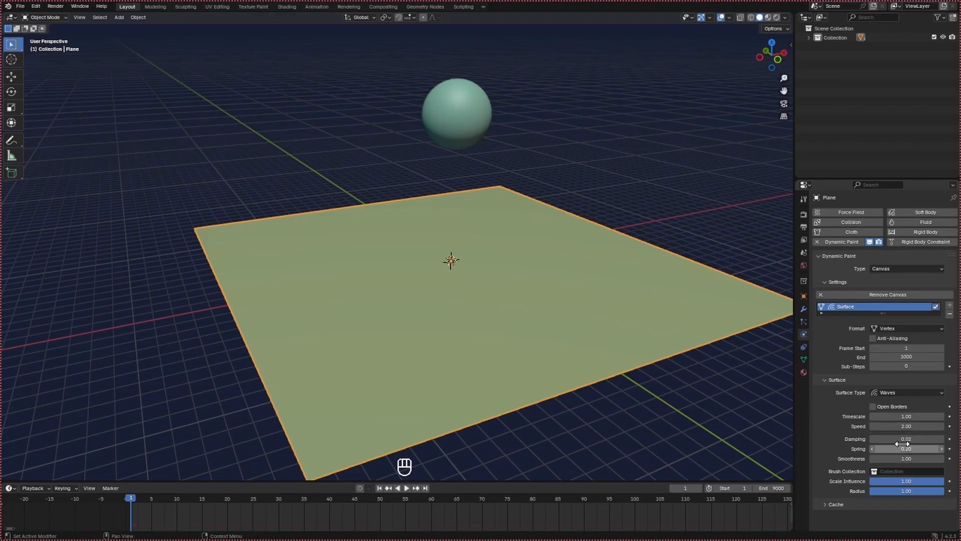
key("space")
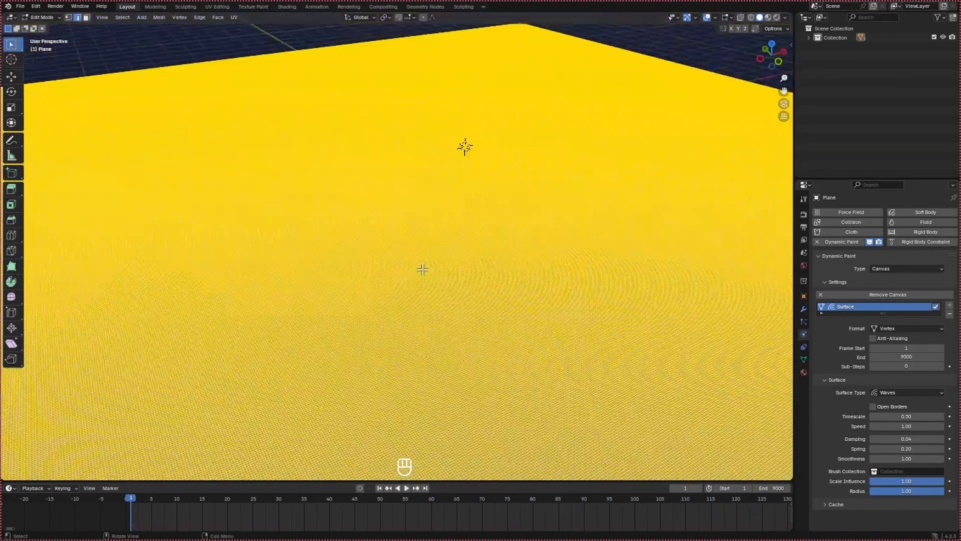
scroll(423, 269, "down", 8)
middle_click_drag(420, 268, 410, 260)
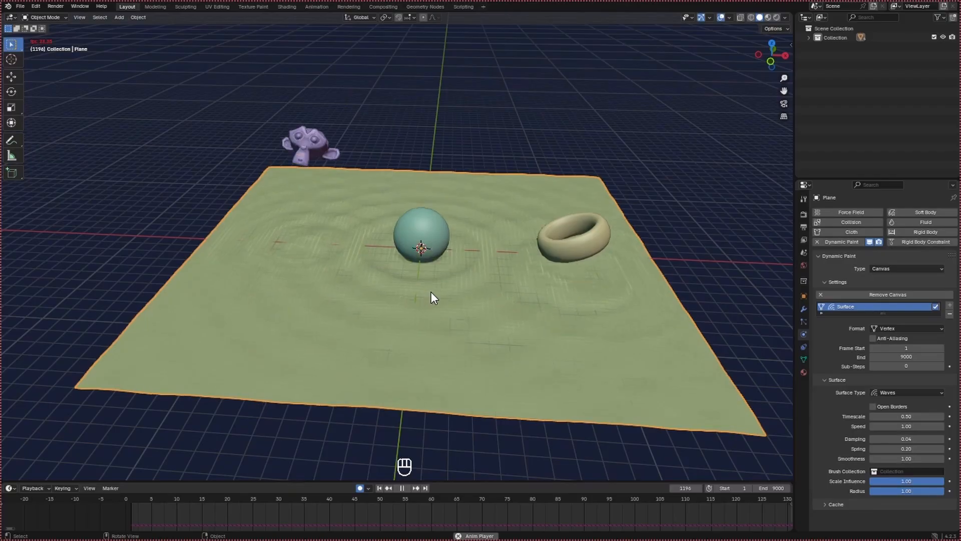
middle_click_drag(431, 291, 481, 296)
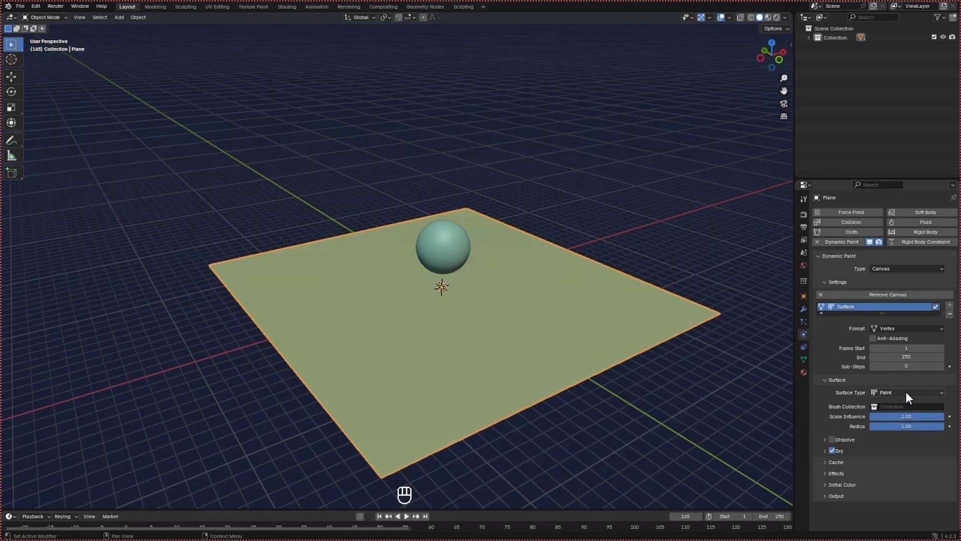
- Open the plane's surface type choices, then set the sphere's Dynamic Paint type to Brush and add the brush
left_click(905, 392)
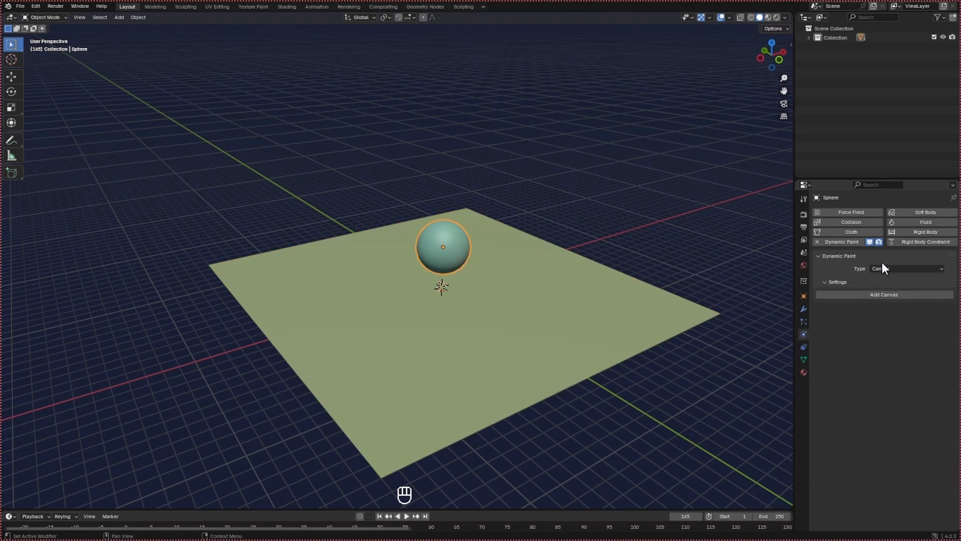
left_click(879, 267)
left_click(893, 289)
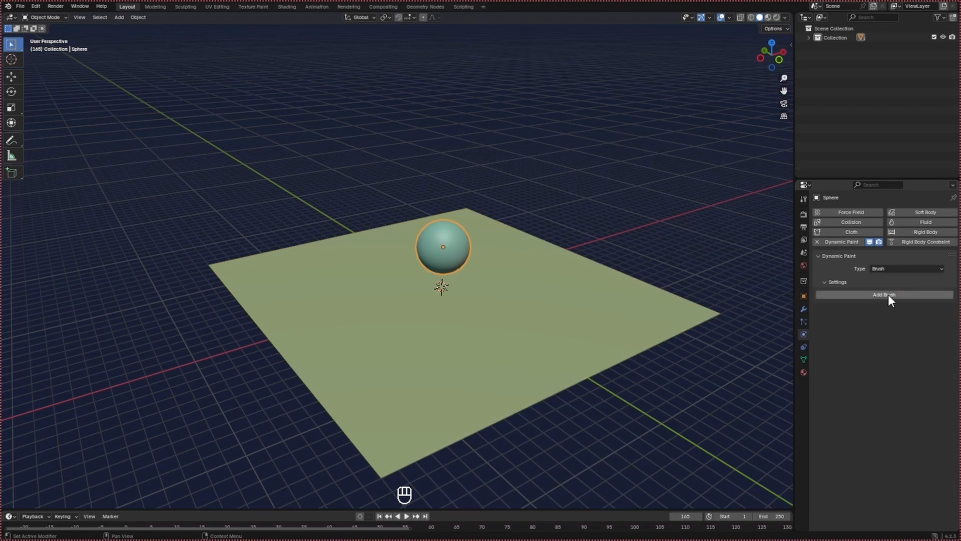
left_click(888, 294)
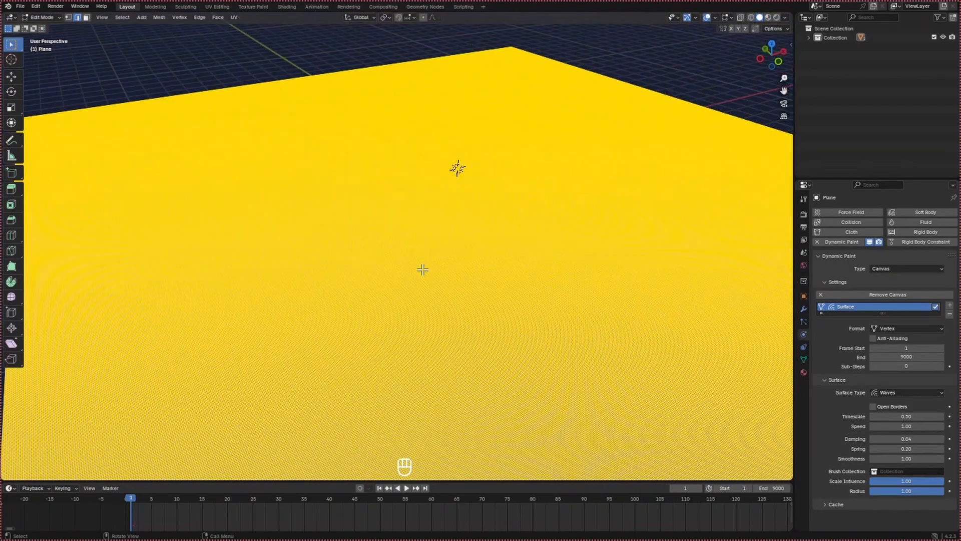
- Examine the subdivided plane and the ripples made by the moving sphere, monkey head and torus from different distances and angles
scroll(422, 270, "down", 6)
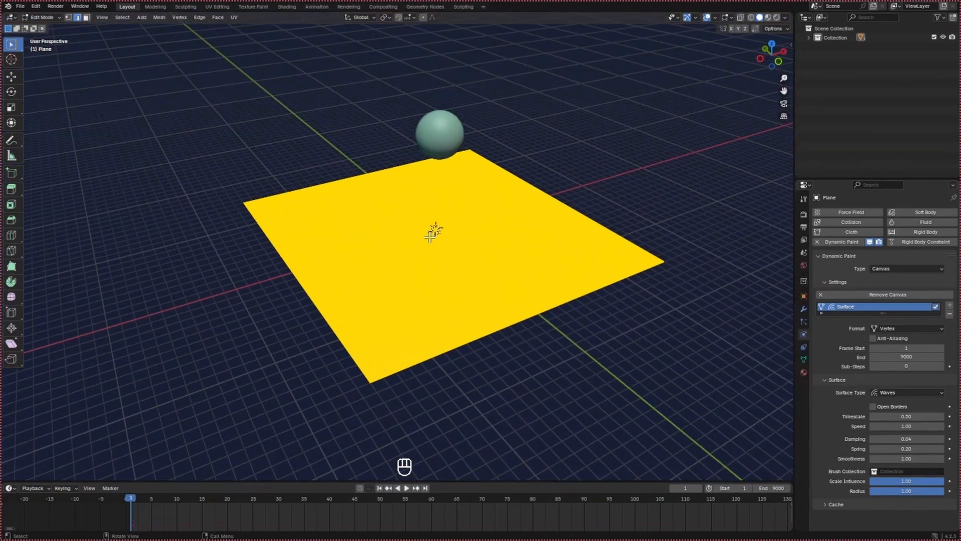
scroll(430, 238, "up", 2)
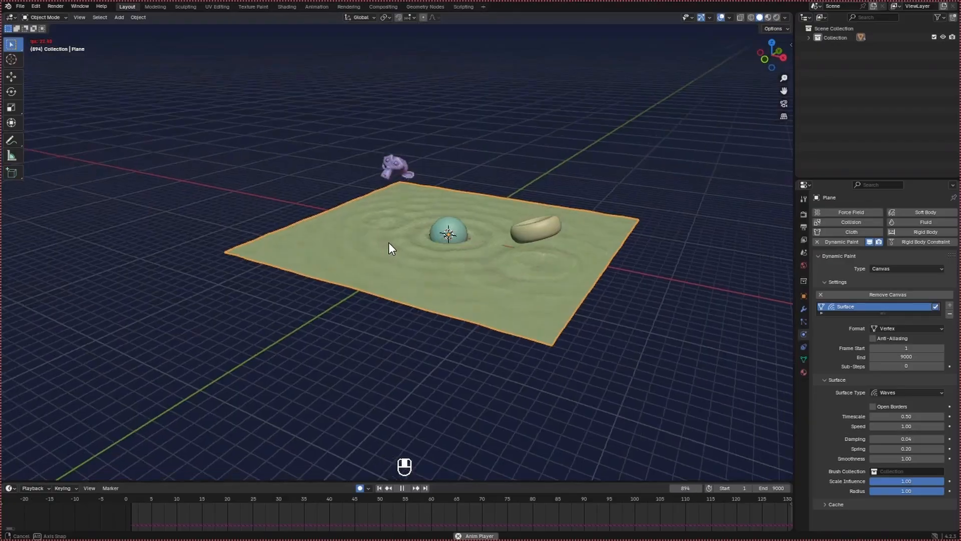
middle_click_drag(388, 242, 416, 248)
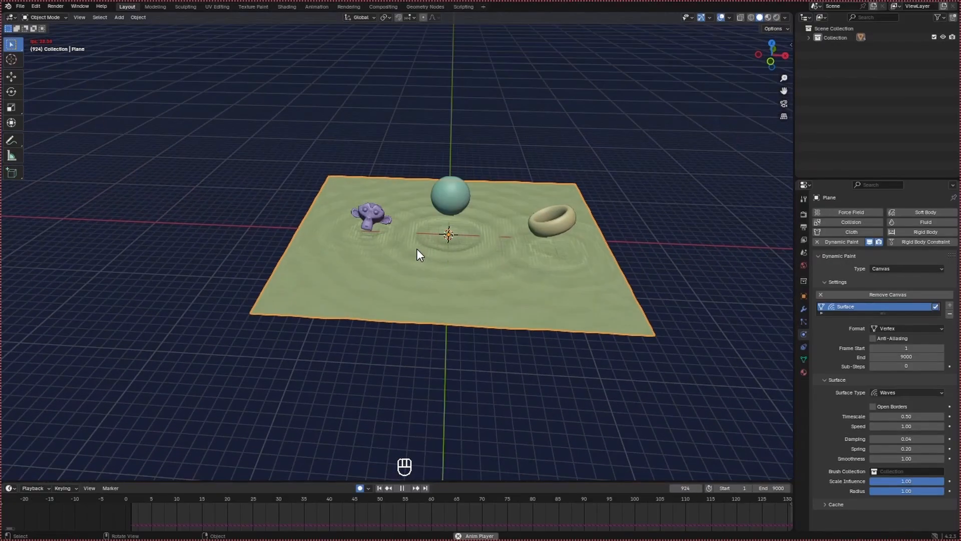
scroll(474, 221, "up", 4)
scroll(458, 245, "down", 8)
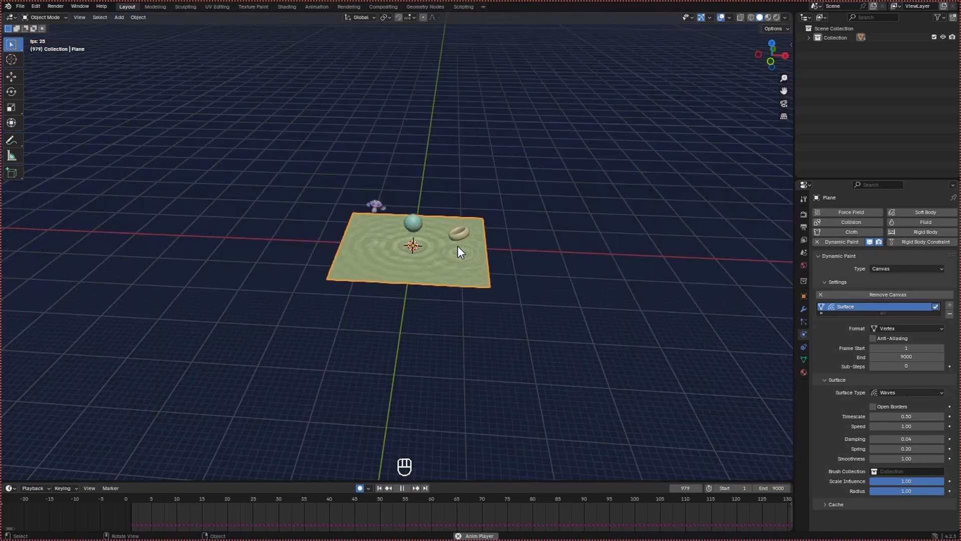
scroll(411, 250, "up", 8)
scroll(426, 239, "up", 2)
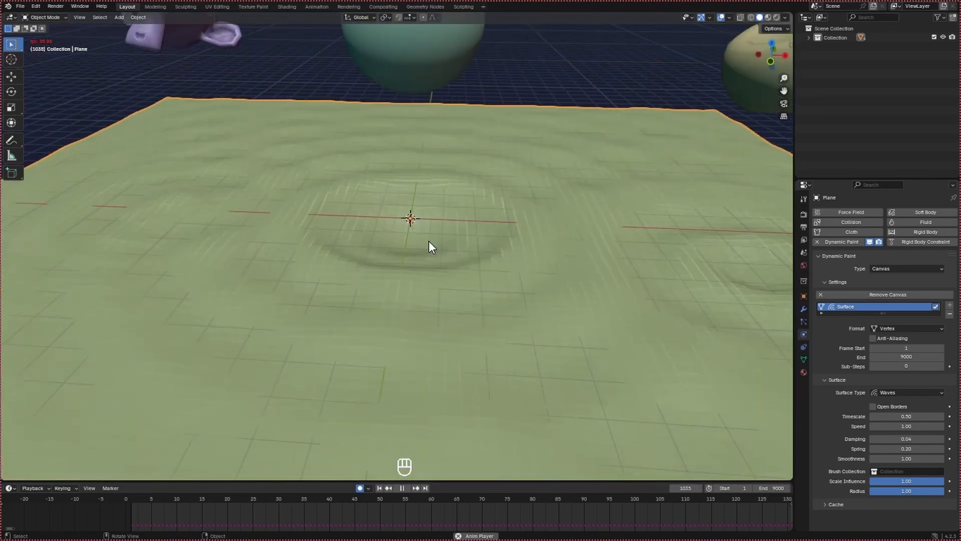
scroll(455, 239, "down", 1)
scroll(480, 239, "down", 3)
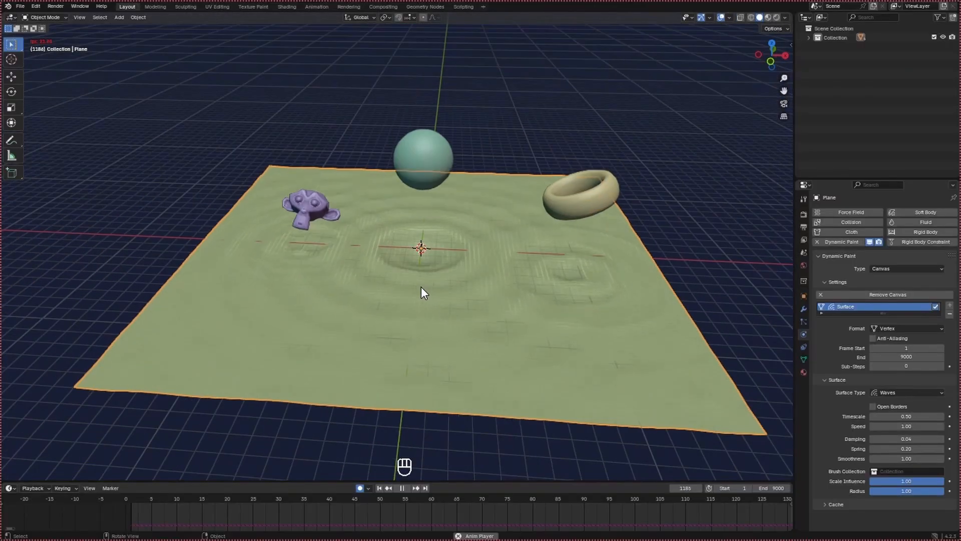
middle_click_drag(421, 288, 404, 107)
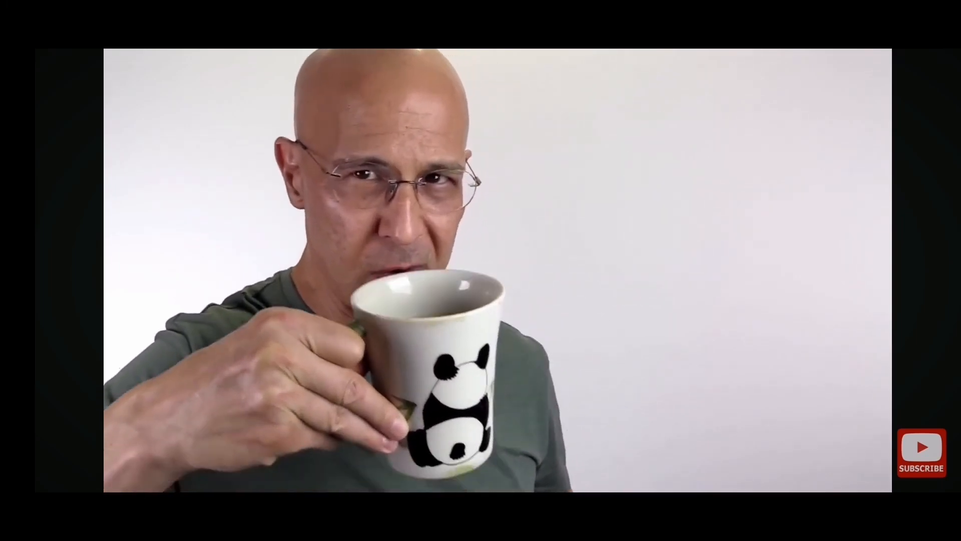